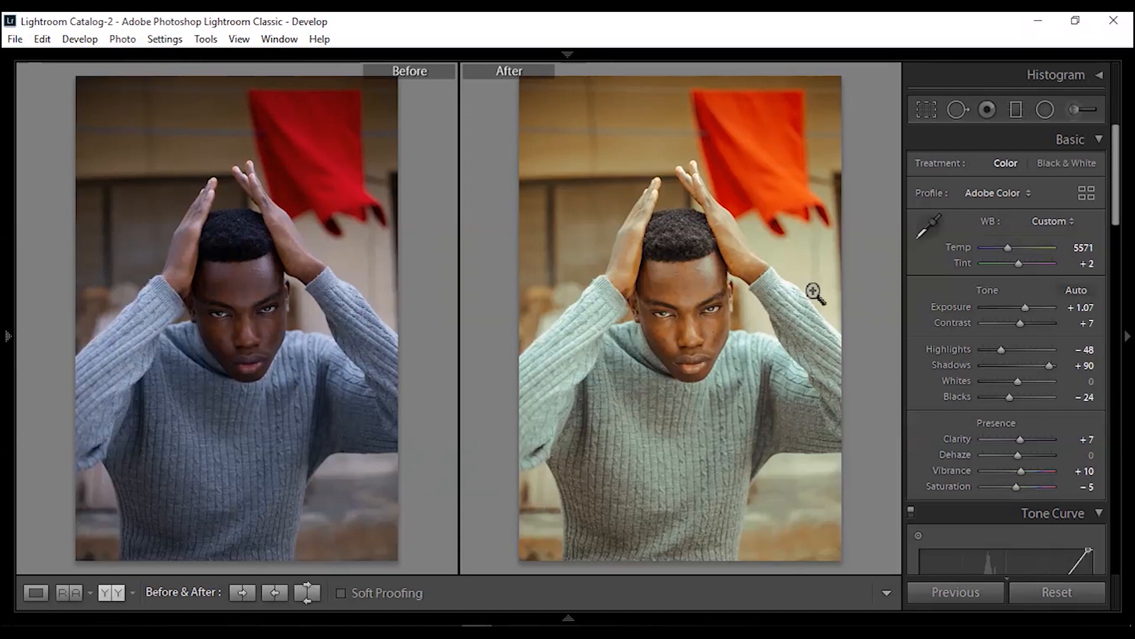
Set the portrait's exposure to +0.95 in the basic tone adjustments
mouse_move(5, 448)
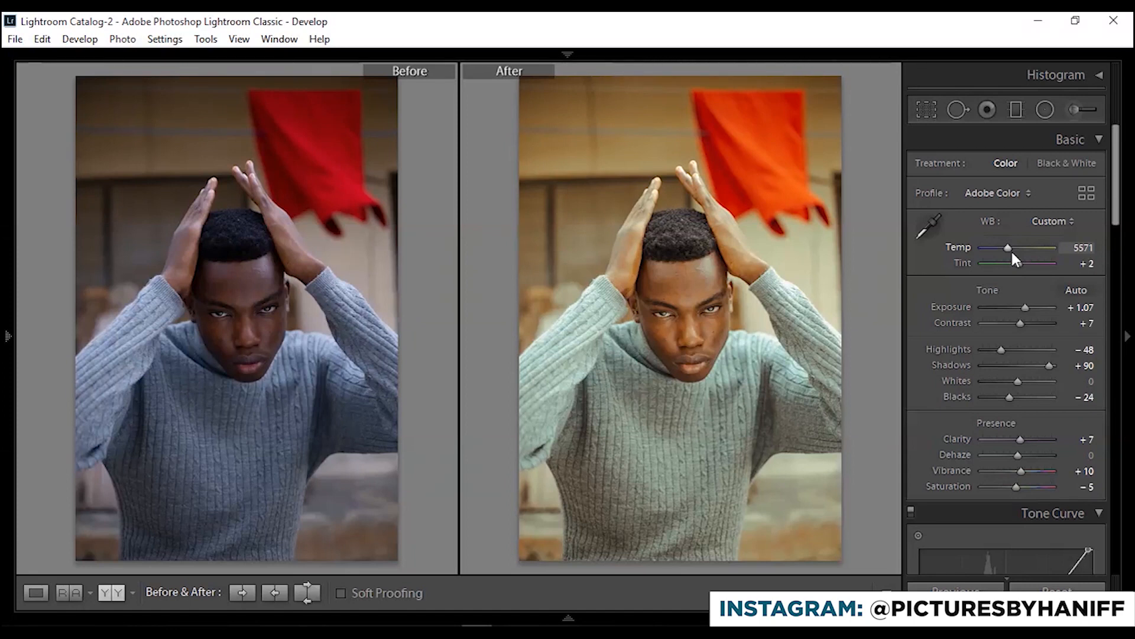
drag(1026, 307, 1026, 306)
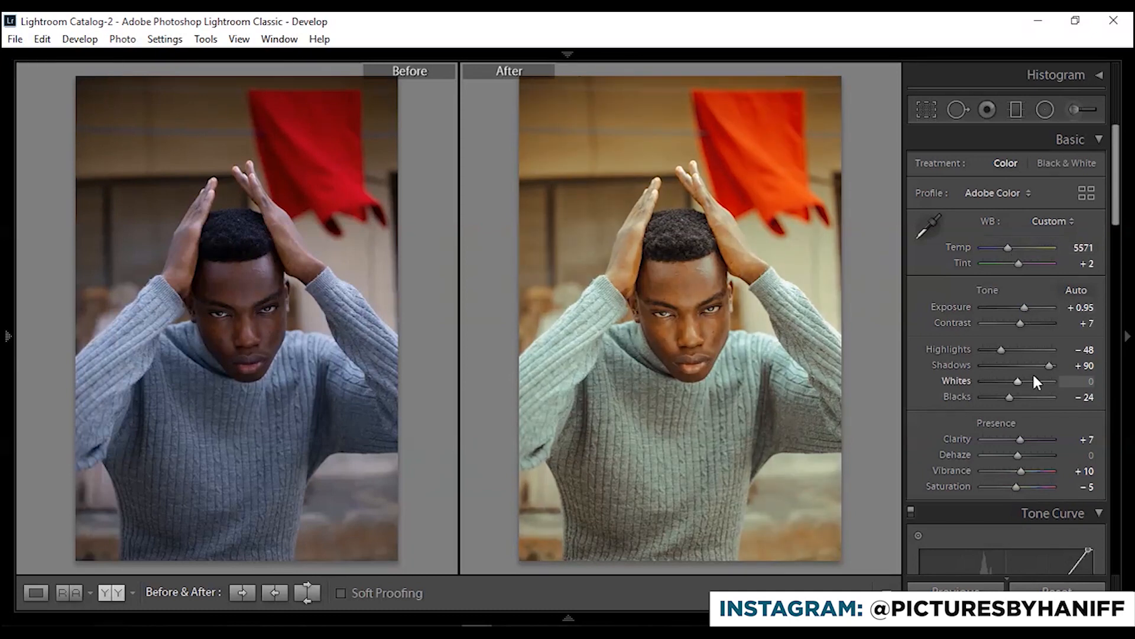
Switch the tone curve adjustment off and on several times to compare its effect on the portrait
drag(1115, 201, 1114, 218)
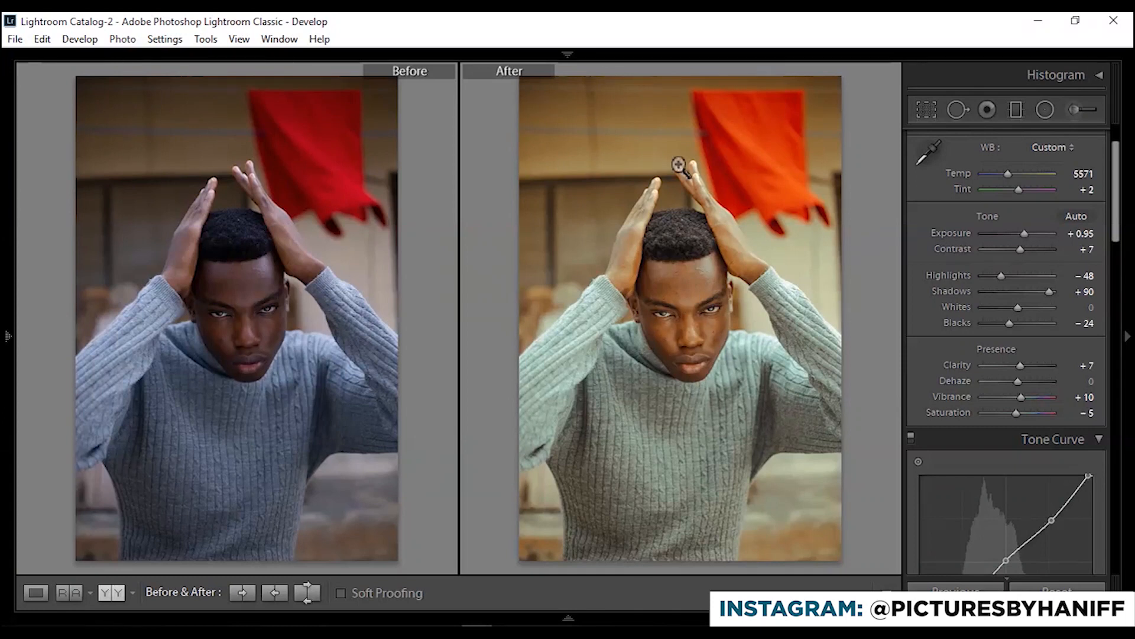
drag(1117, 215, 1117, 269)
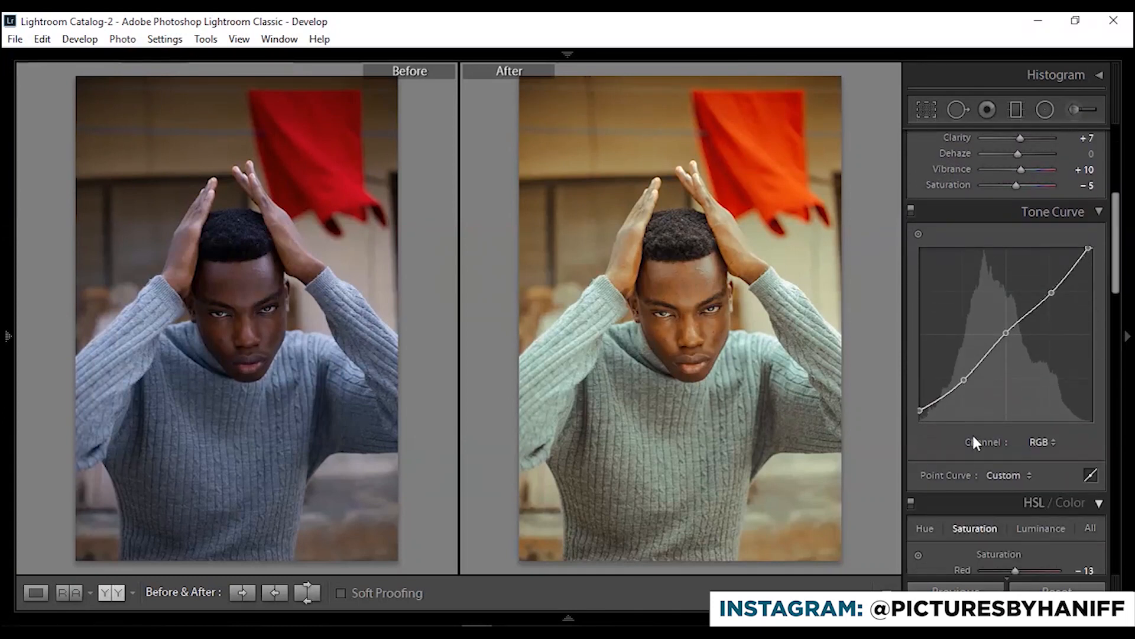
click(910, 207)
click(910, 208)
click(911, 209)
click(912, 209)
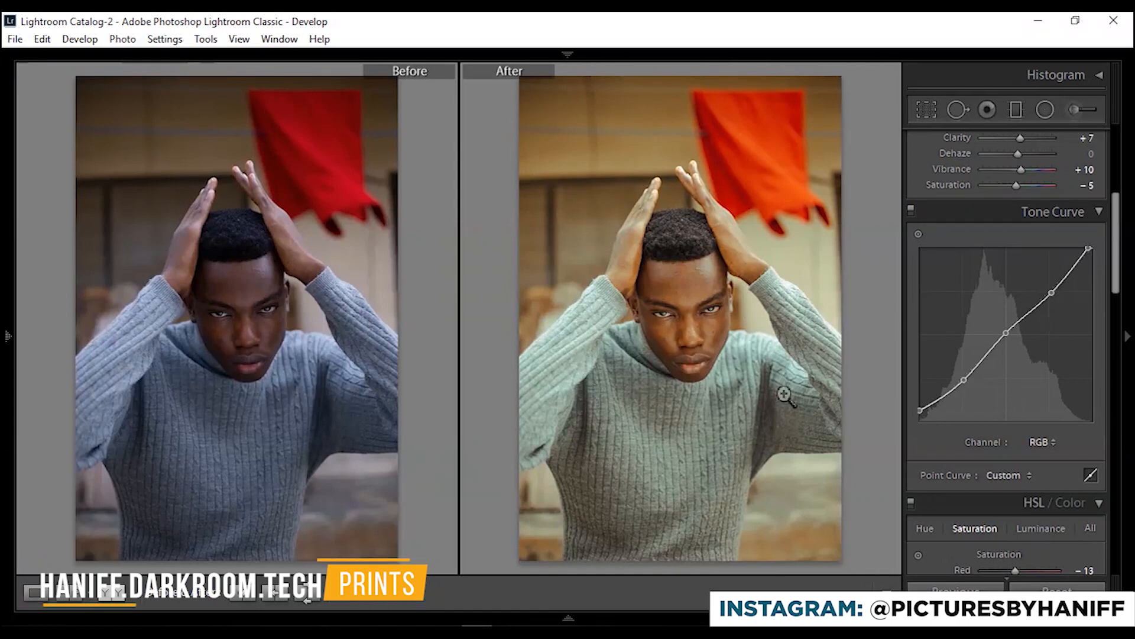
click(910, 212)
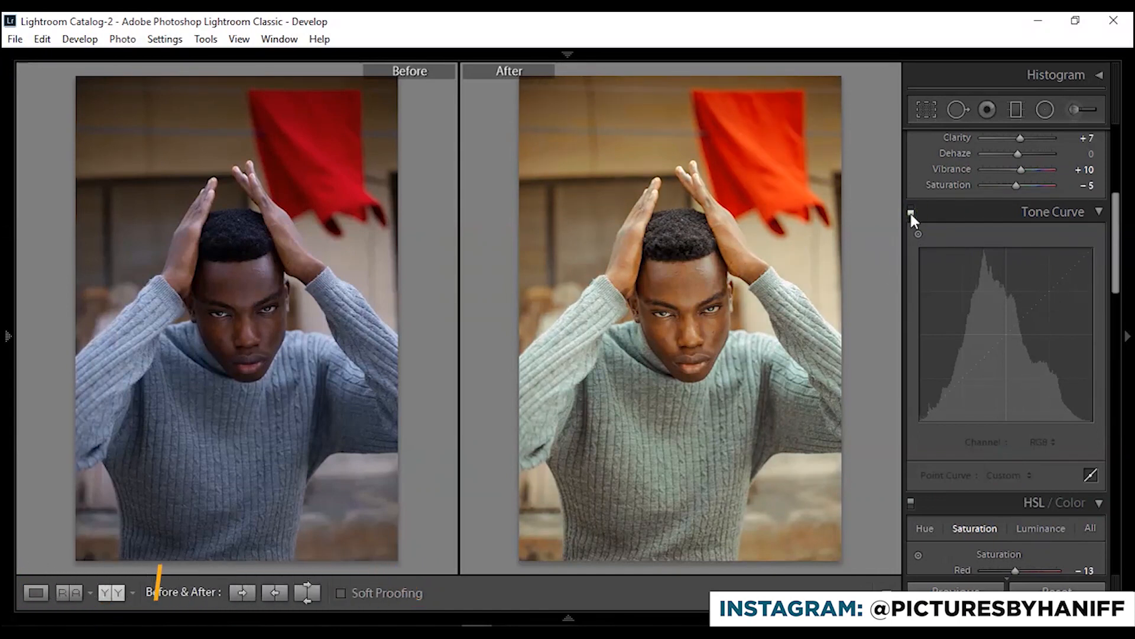
click(911, 212)
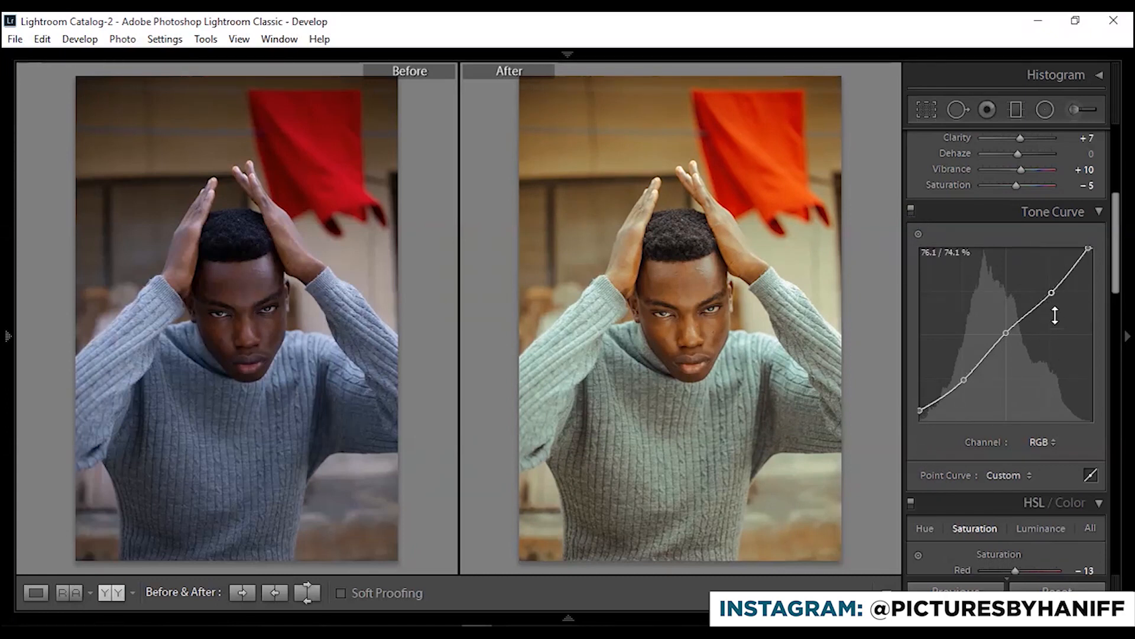
click(910, 211)
click(911, 212)
click(913, 209)
click(913, 209)
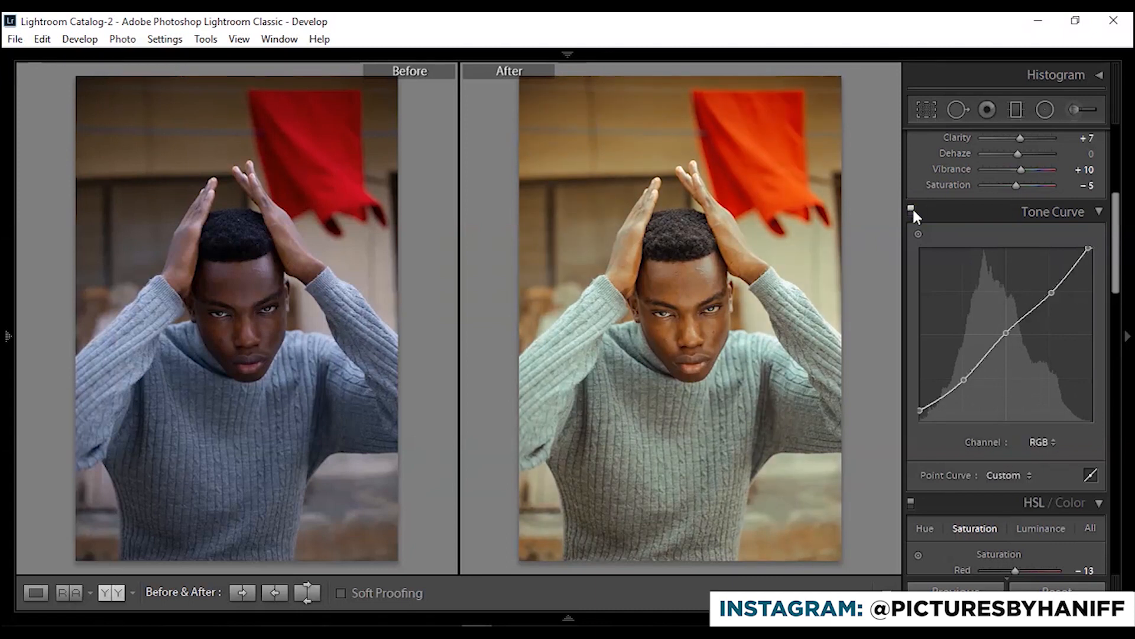
click(913, 208)
click(913, 208)
Switch the HSL colour adjustments off and on to compare their effect on the portrait
drag(1112, 275, 1117, 340)
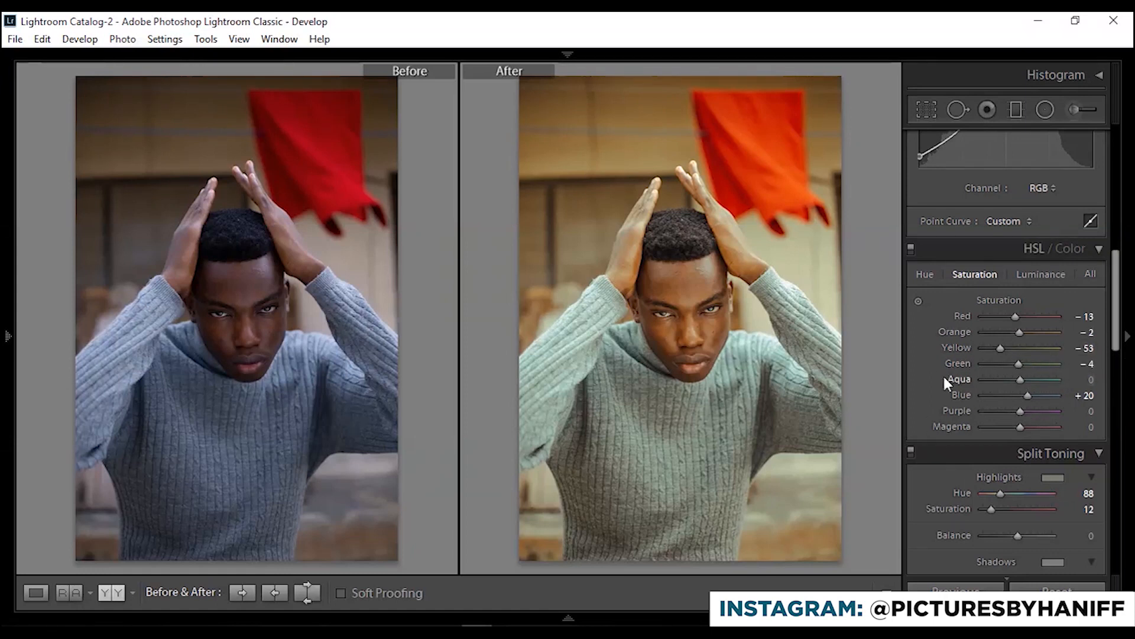
click(912, 249)
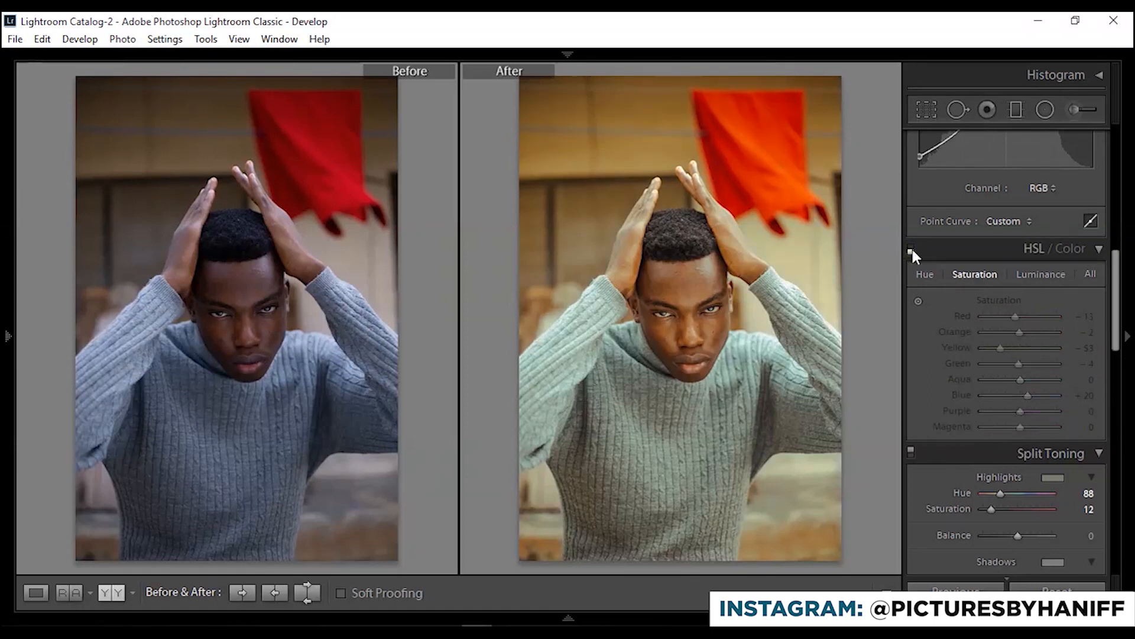
click(911, 249)
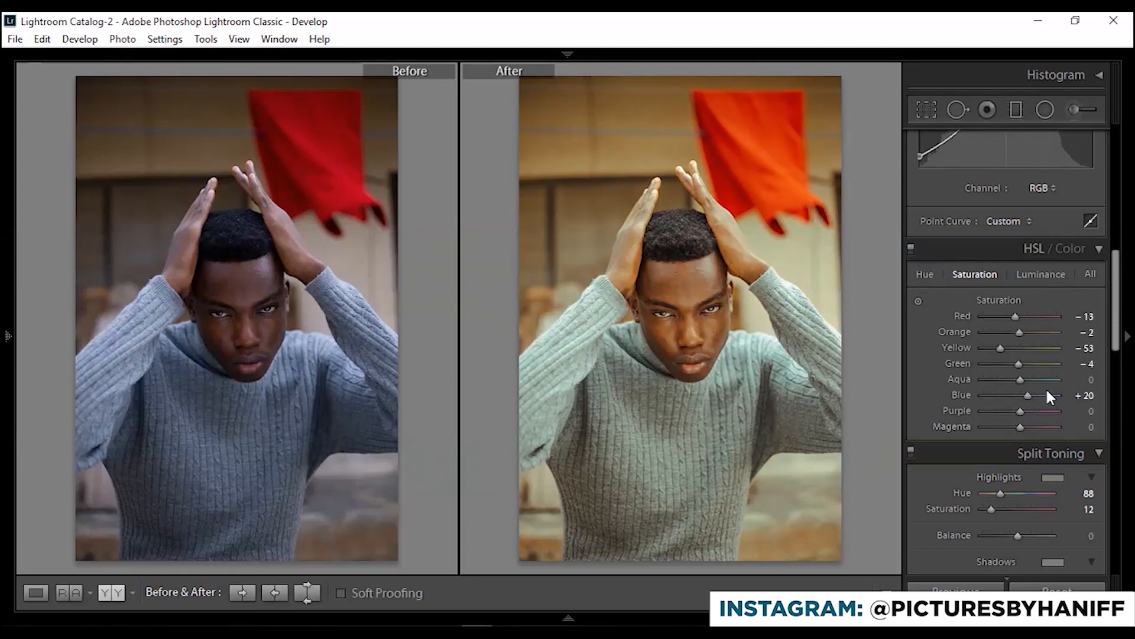
click(911, 249)
click(911, 248)
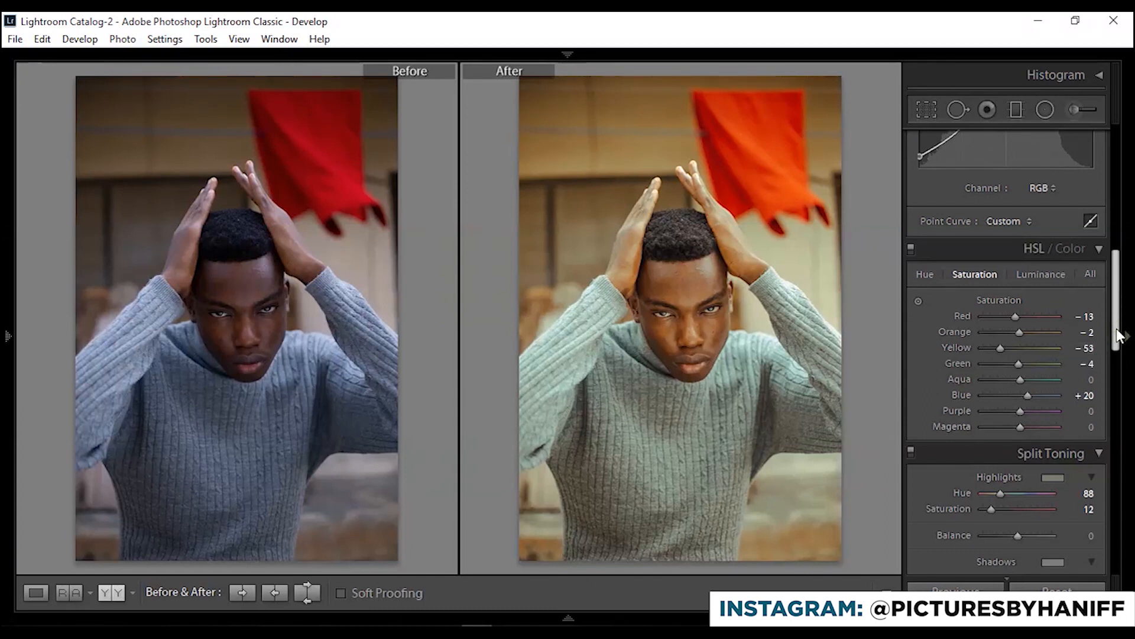
Review the HSL saturation values and show the hue adjustments for each colour
scroll(1119, 336, down, 2)
click(944, 218)
click(976, 213)
click(927, 218)
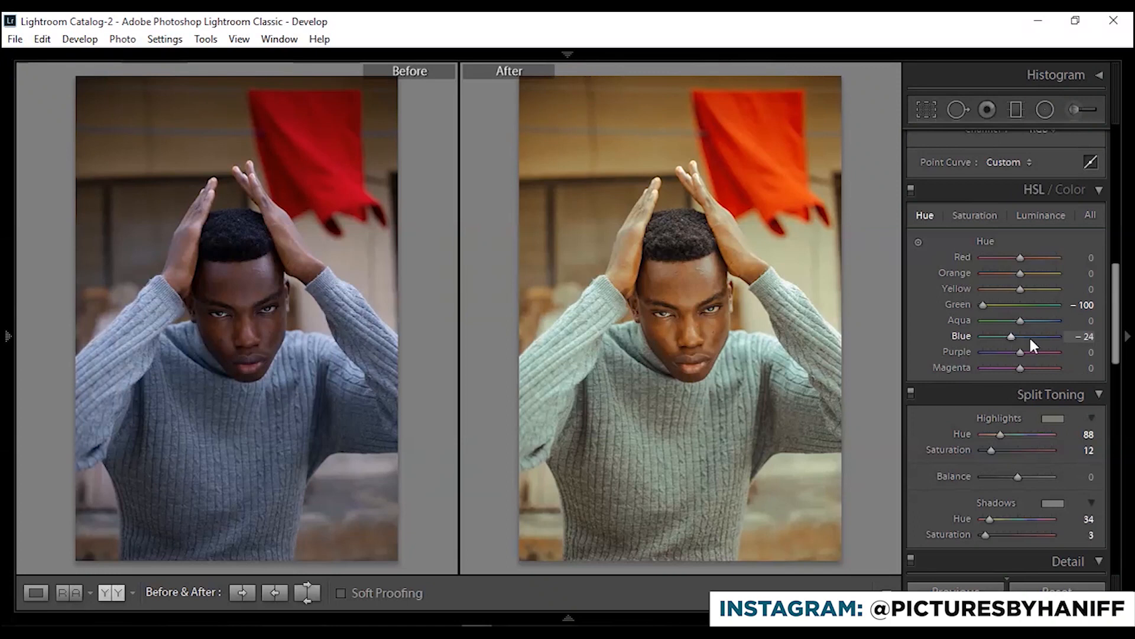
Open the split toning highlights colour picker to examine the chosen tint
drag(1119, 334, 1120, 362)
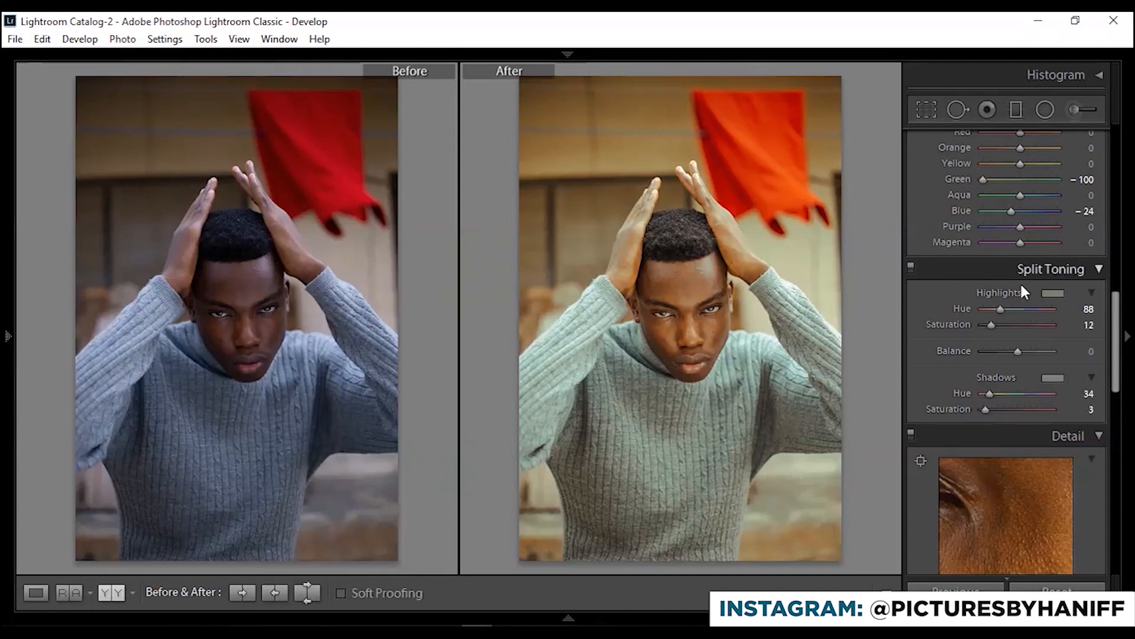
click(1053, 293)
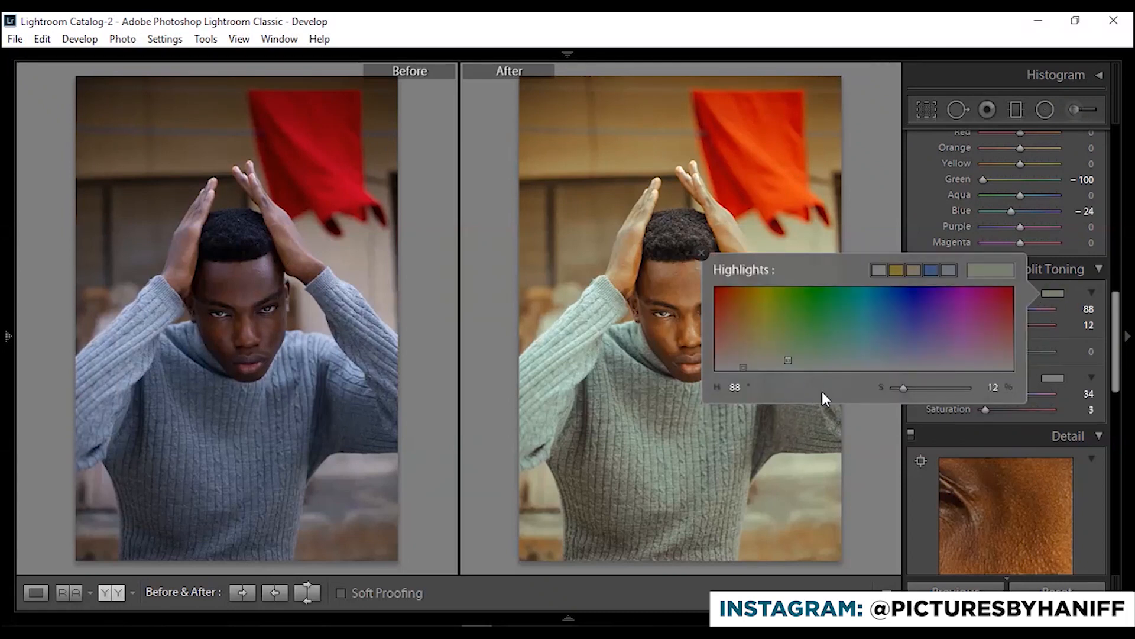
click(1115, 321)
Leave the before/after comparison for the single-photo view and collapse the Split Toning and Detail settings
scroll(1100, 332, up, 3)
key(y)
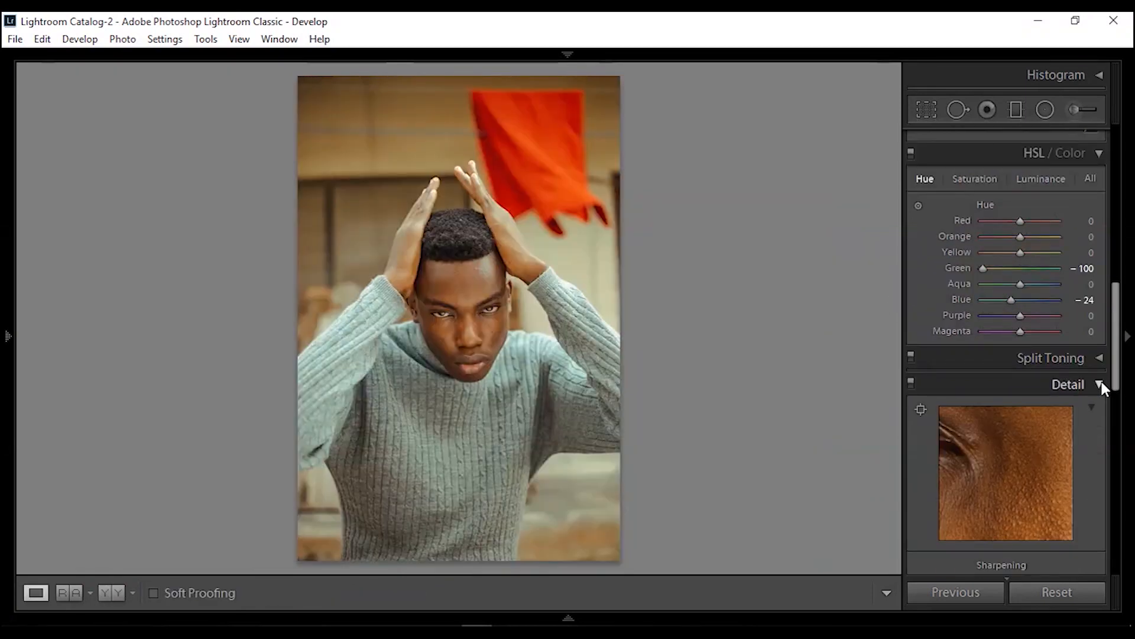
click(1103, 384)
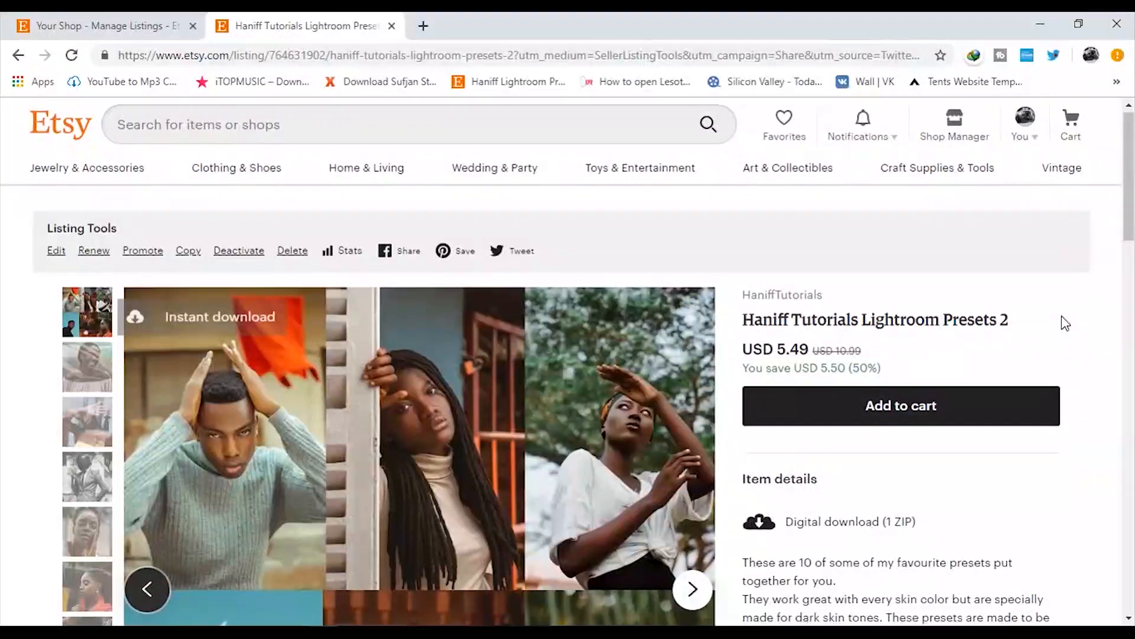
Switch to the Etsy listing for Haniff Tutorials Lightroom Presets 2 and look through its description and sample photos
scroll(1064, 322, down, 3)
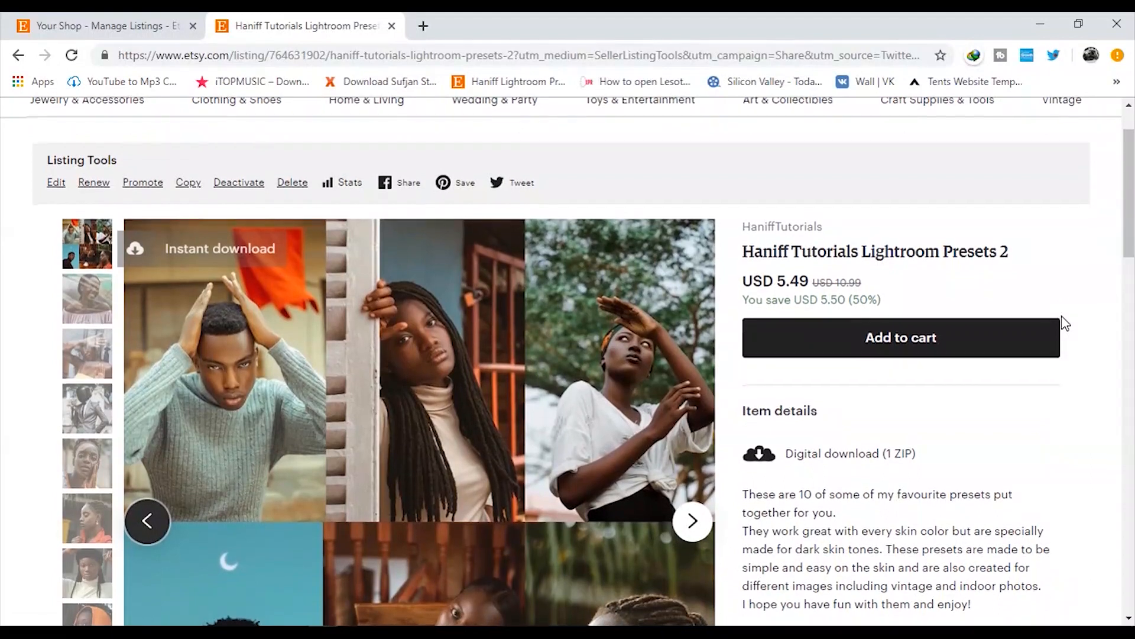
scroll(1065, 322, down, 3)
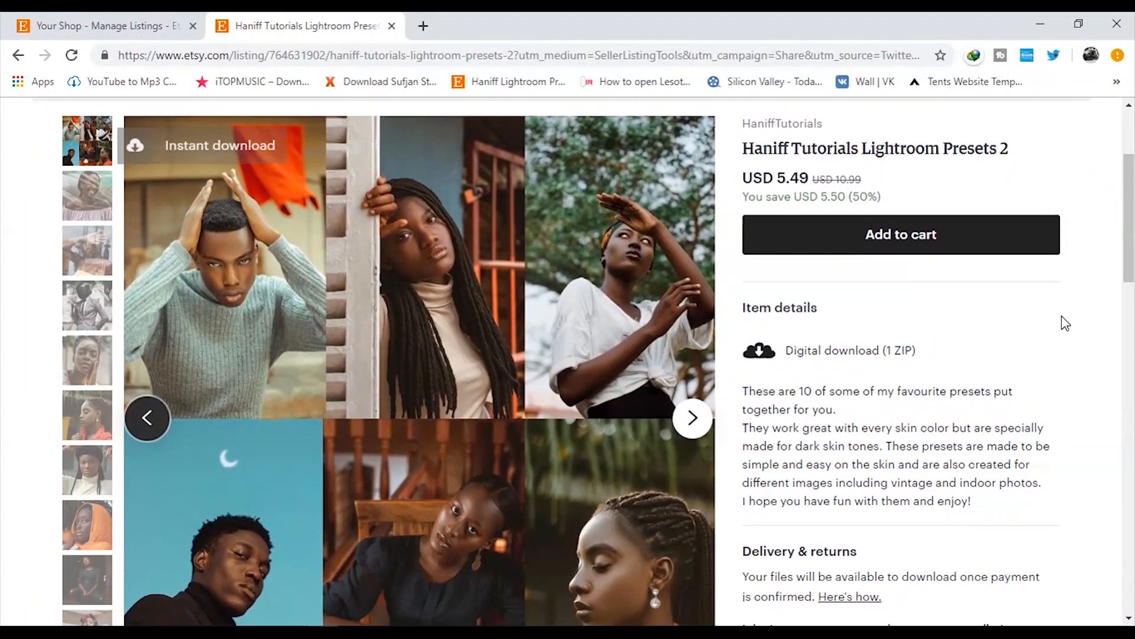
scroll(603, 287, down, 1)
click(104, 194)
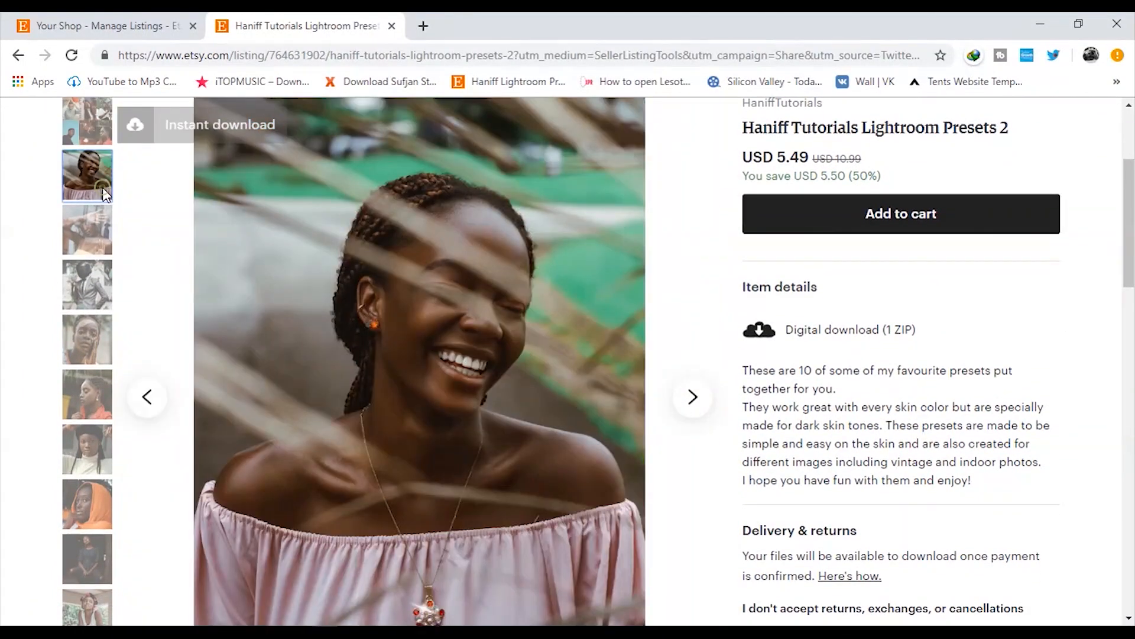
click(104, 220)
click(100, 278)
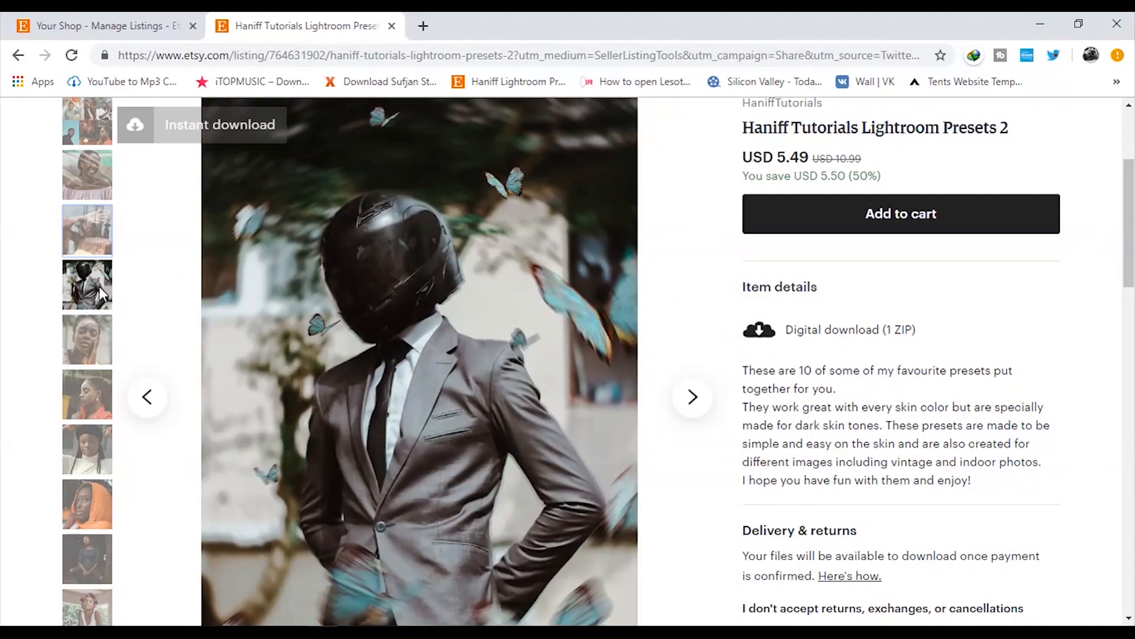
click(97, 343)
click(97, 398)
click(99, 442)
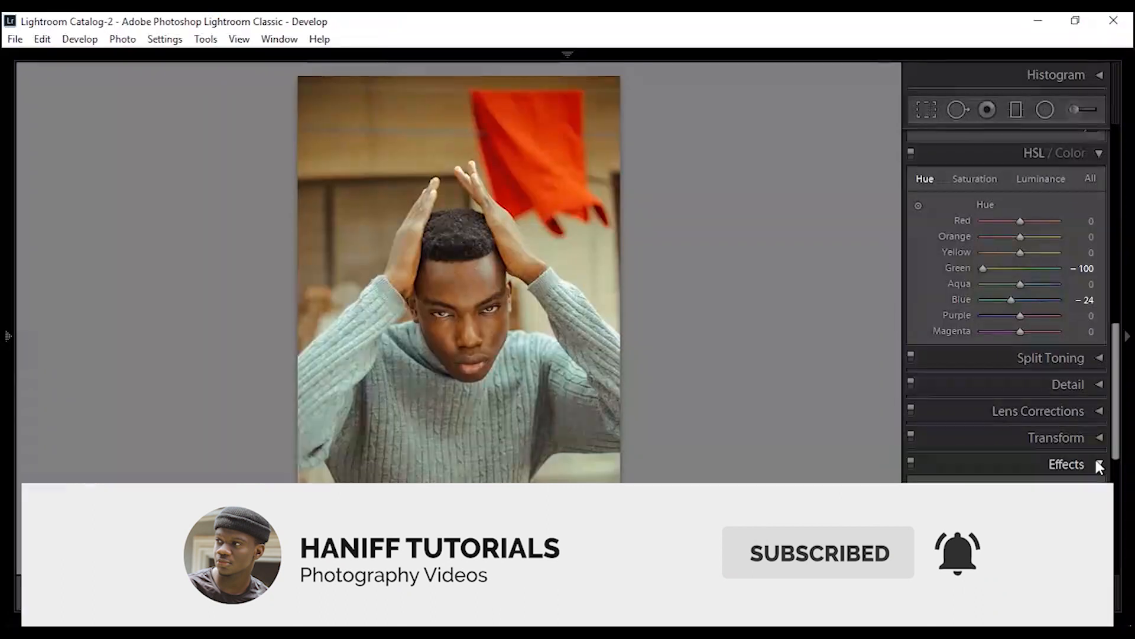
Return to Lightroom Classic and expand the Effects settings with the post-crop vignetting options
click(1099, 465)
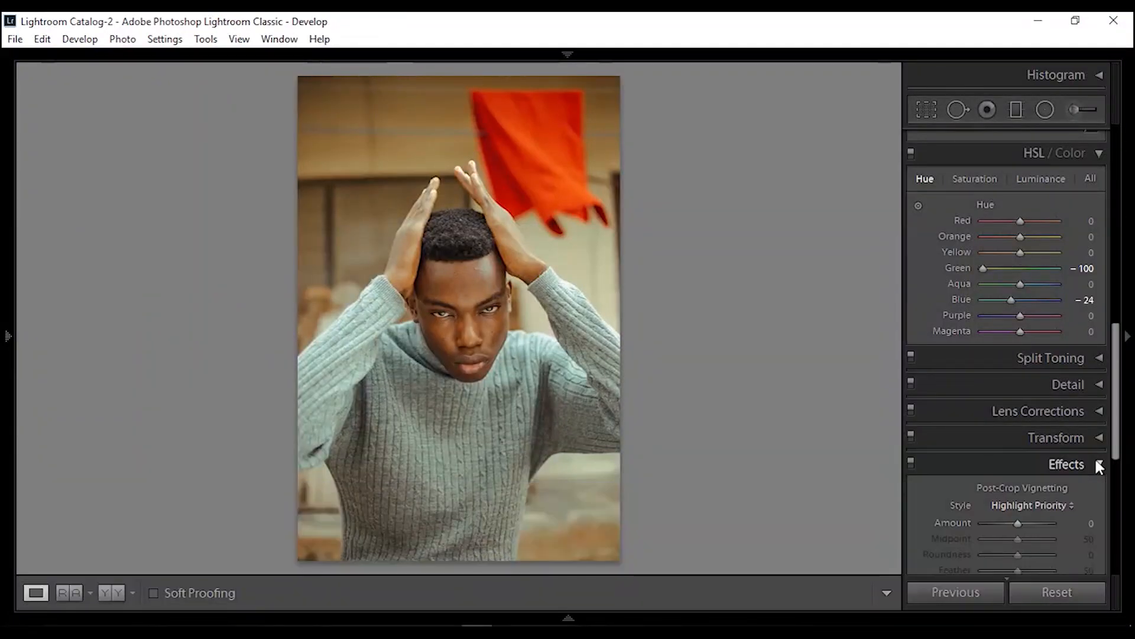